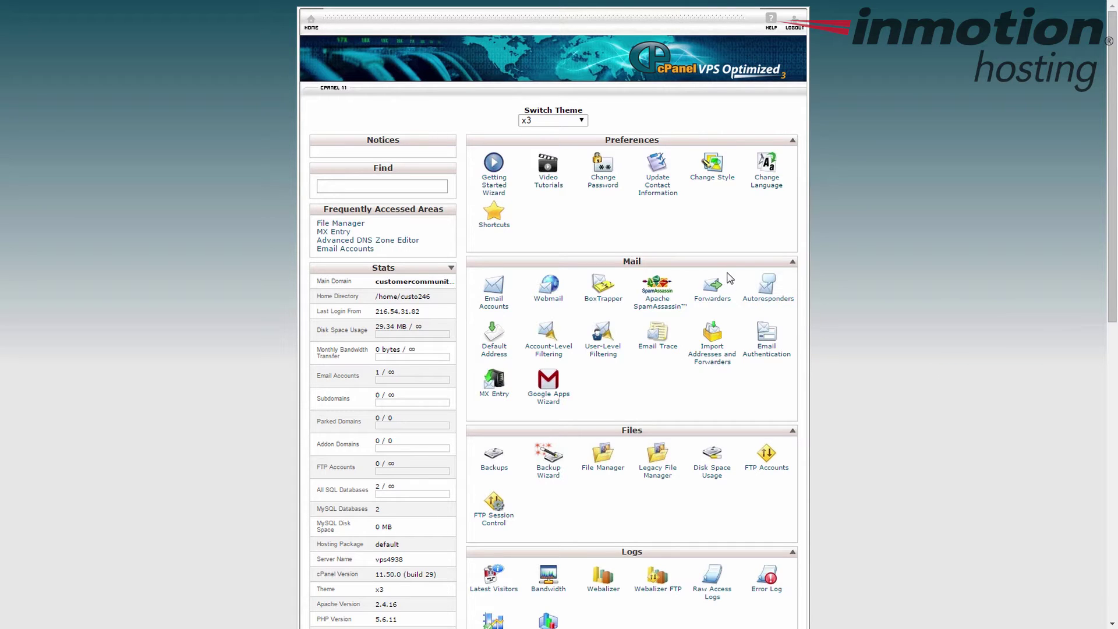
# - Review the domain's existing MX record in MX Entry, noting priority 0 and its current destination
pyautogui.click(492, 398)
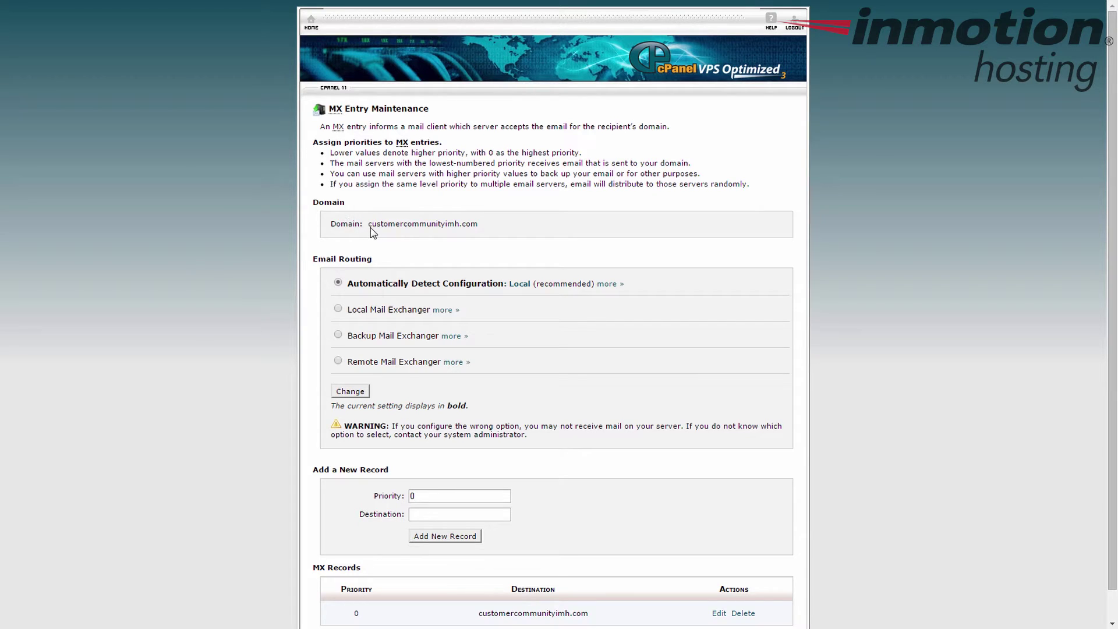
pyautogui.moveTo(367, 223); pyautogui.dragTo(468, 235)
pyautogui.click(149, 236)
pyautogui.scroll(-1, 126, 239)
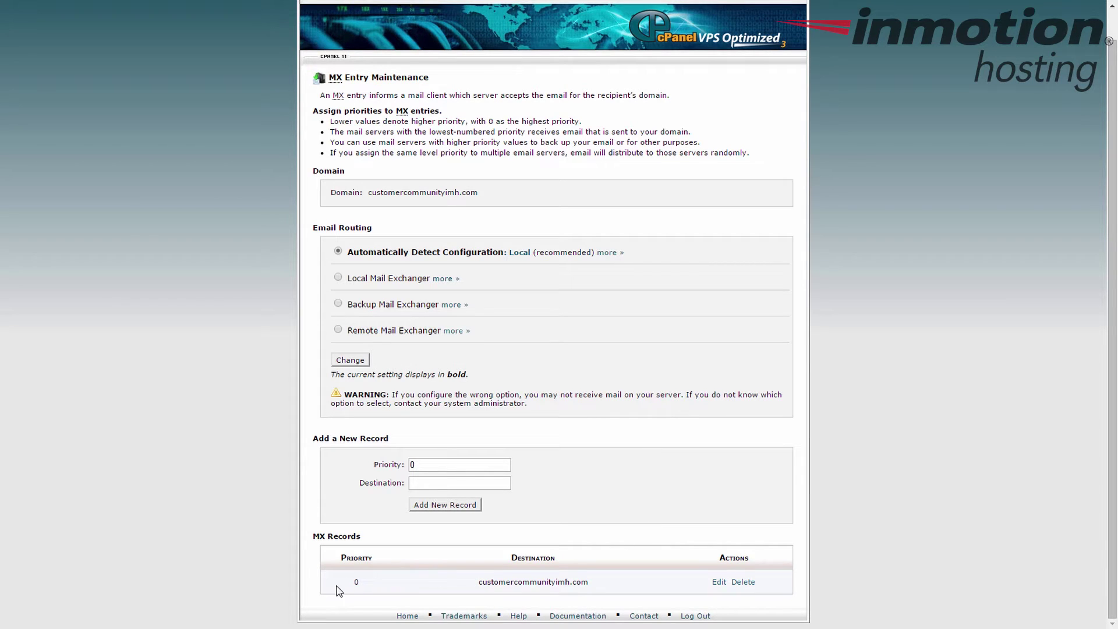
pyautogui.moveTo(357, 585); pyautogui.dragTo(361, 586)
pyautogui.moveTo(479, 582); pyautogui.dragTo(587, 590)
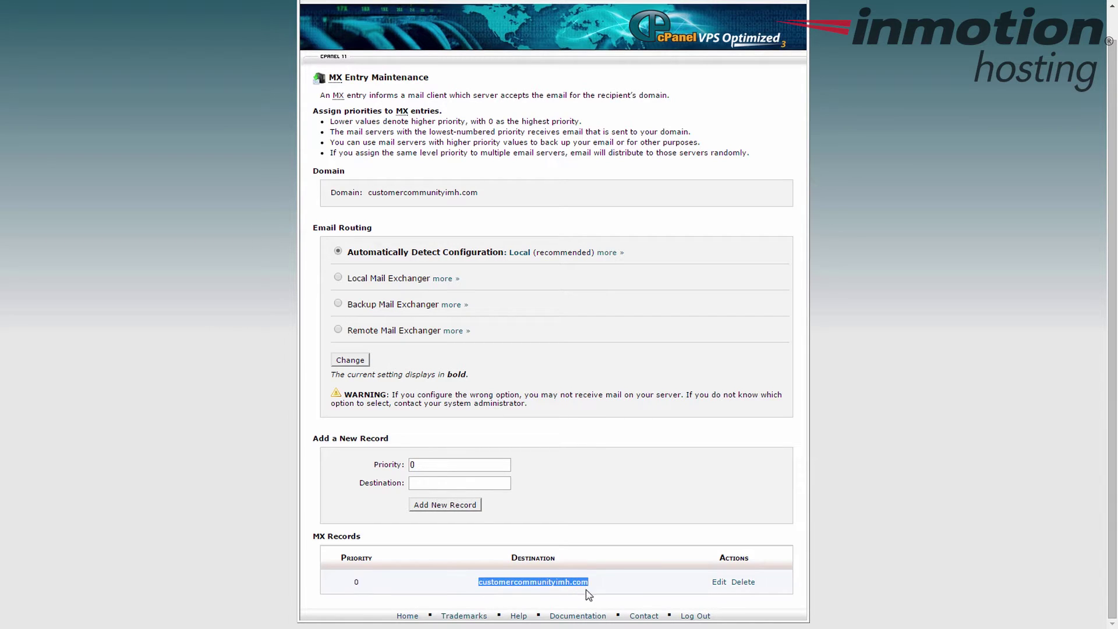
pyautogui.click(517, 579)
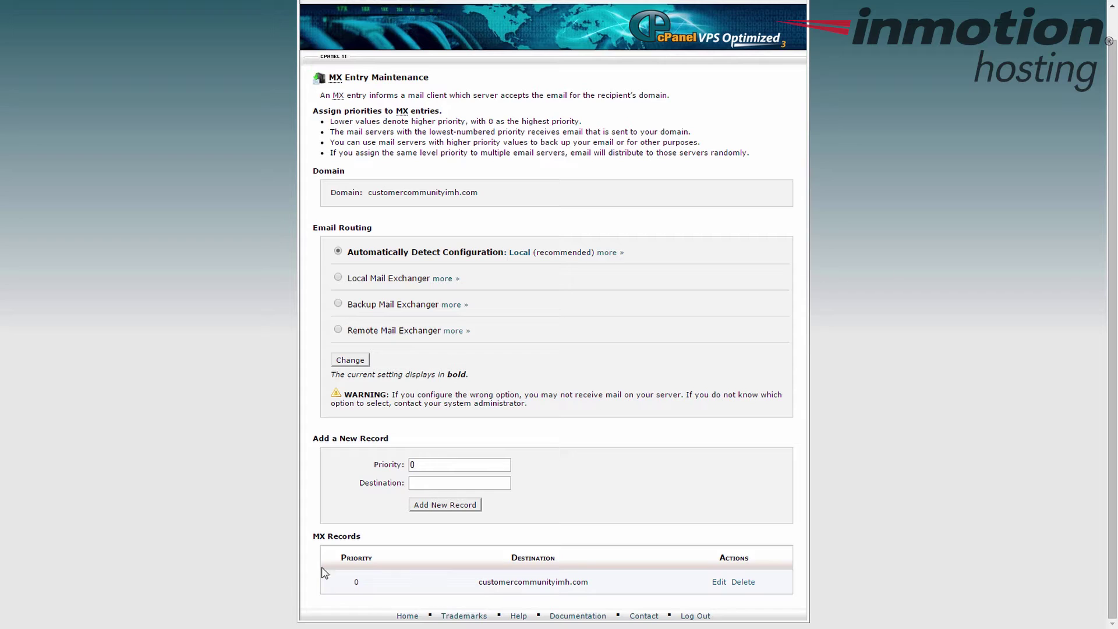
pyautogui.doubleClick(356, 583)
pyautogui.scroll(1, 504, 371)
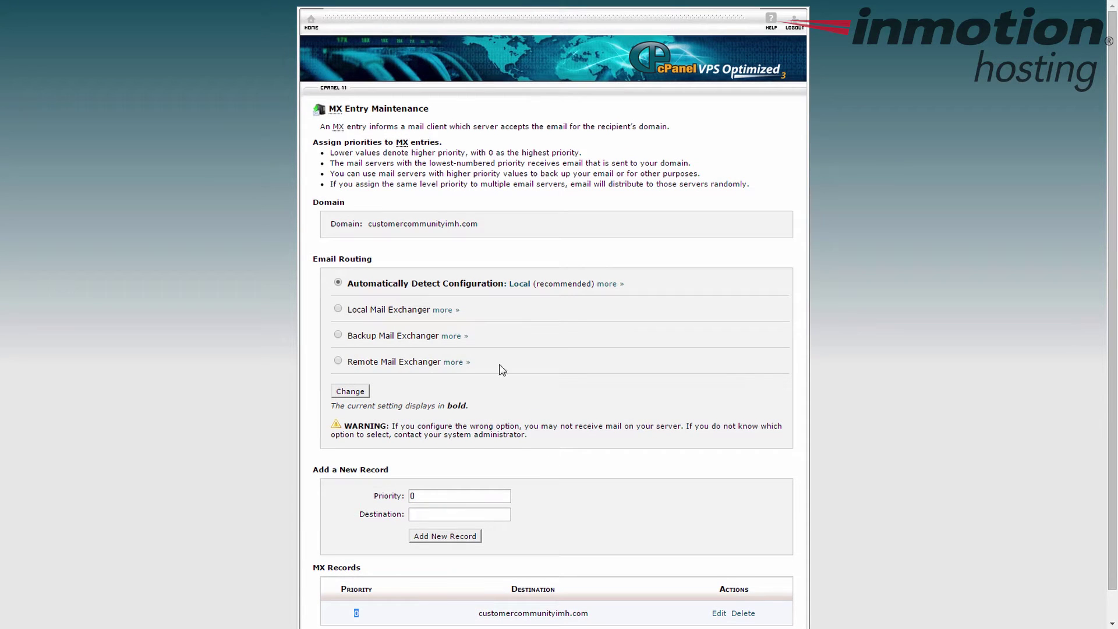
# - Open the Advanced DNS Zone Editor, note the main IP 70.39.250.72, and edit the mail record
pyautogui.click(312, 23)
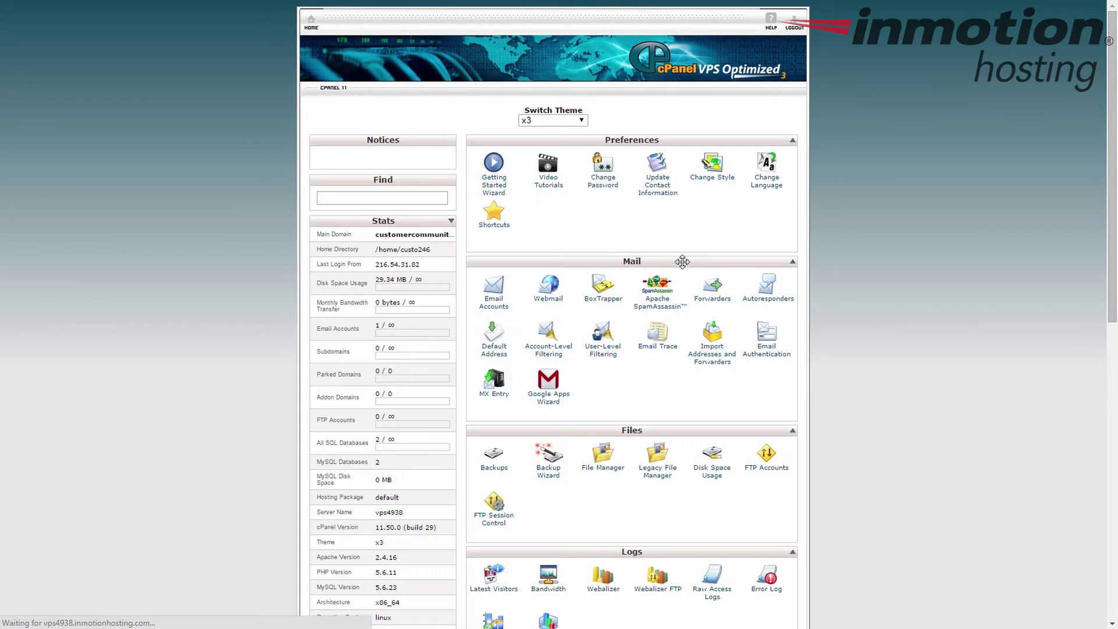
pyautogui.scroll(-5, 676, 259)
pyautogui.click(765, 514)
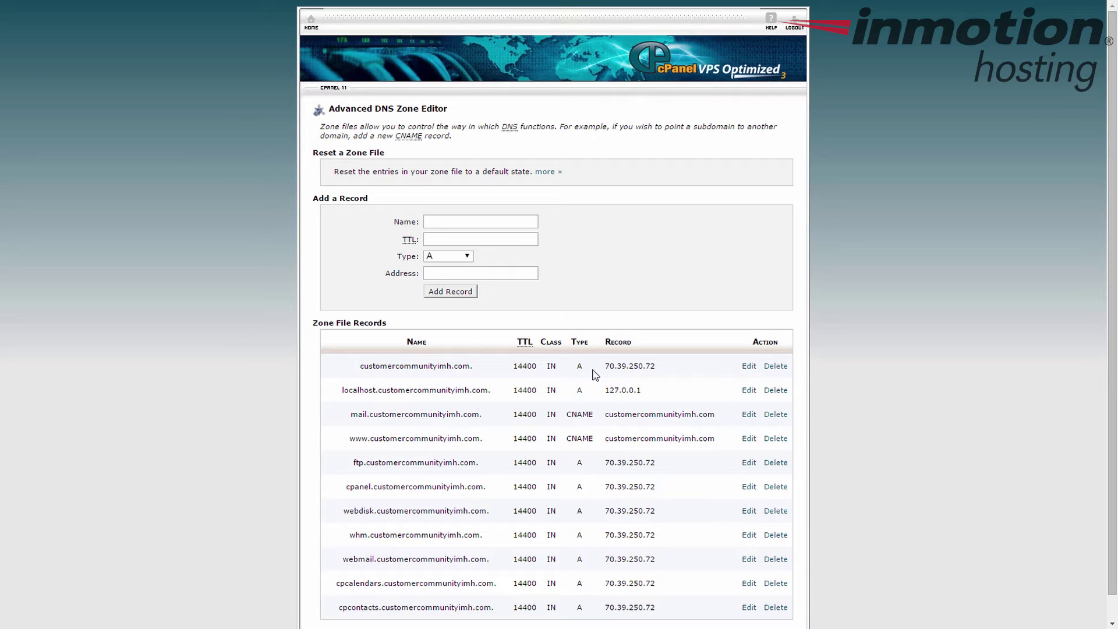
pyautogui.moveTo(606, 368); pyautogui.dragTo(660, 368)
pyautogui.click(655, 368)
pyautogui.click(749, 416)
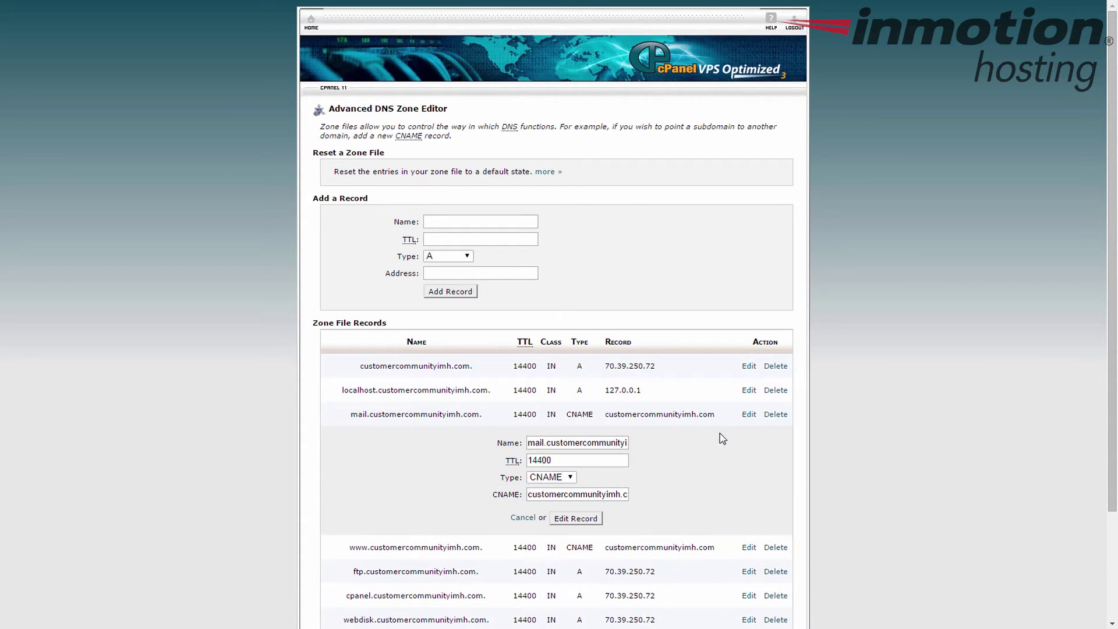
# - Change the mail record from CNAME to an A record with address 8.8.8.8 and save it
pyautogui.click(573, 482)
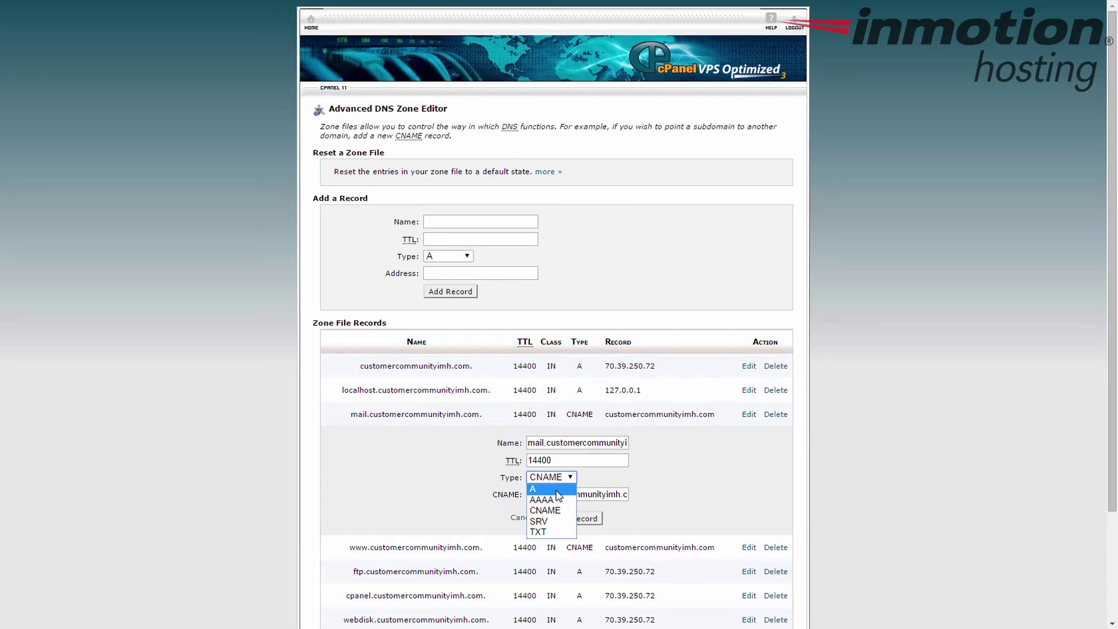
pyautogui.click(538, 489)
pyautogui.click(604, 495)
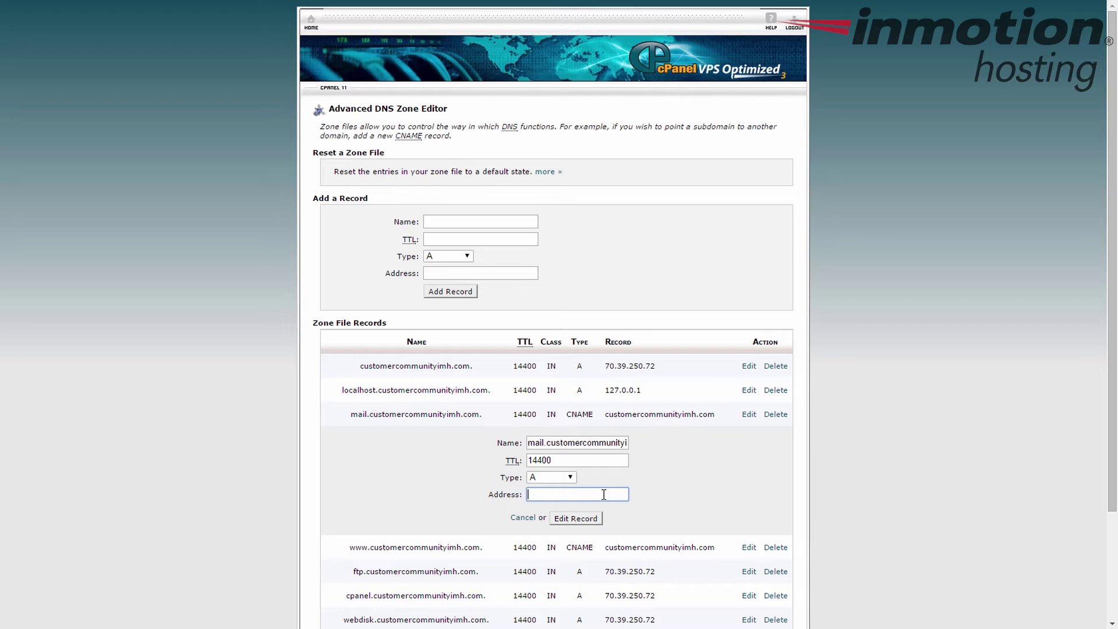
pyautogui.write('8')
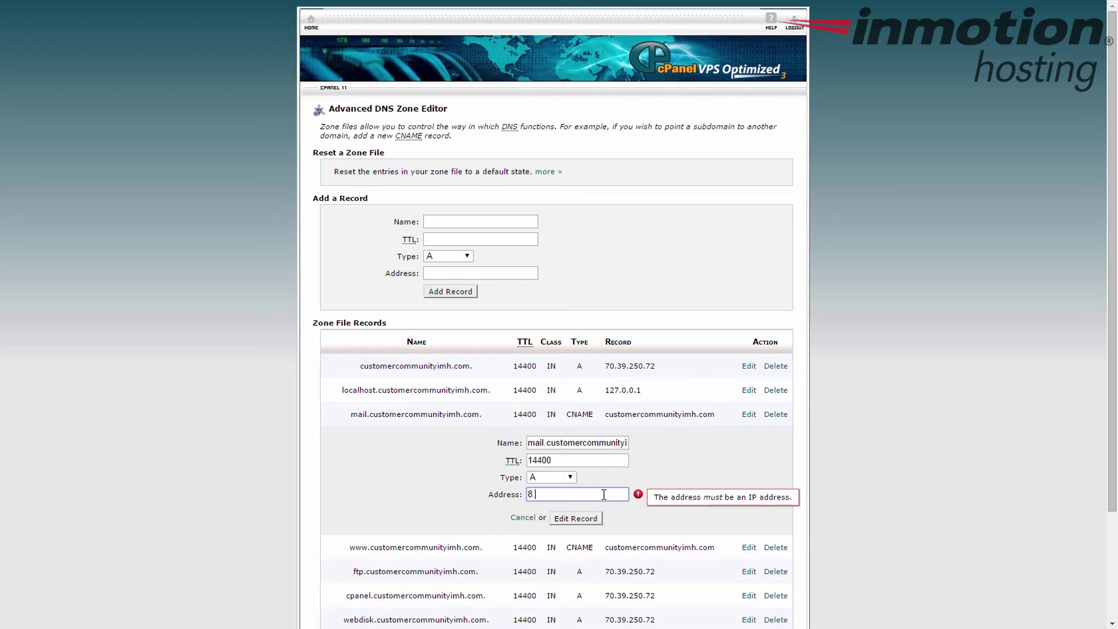
pyautogui.write('.8.8.8')
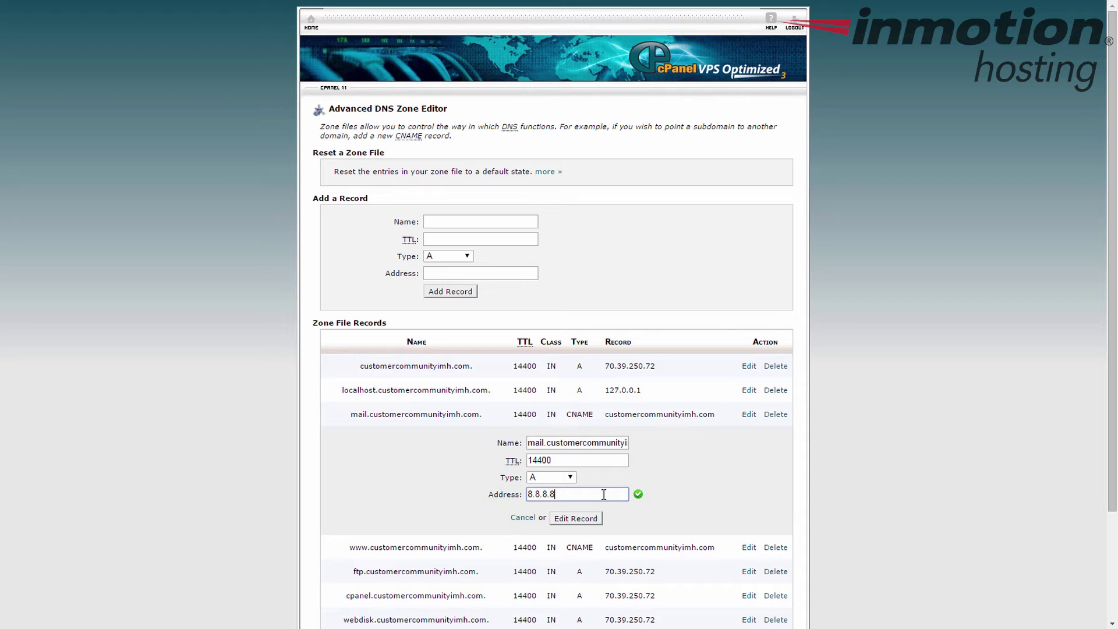
pyautogui.click(572, 521)
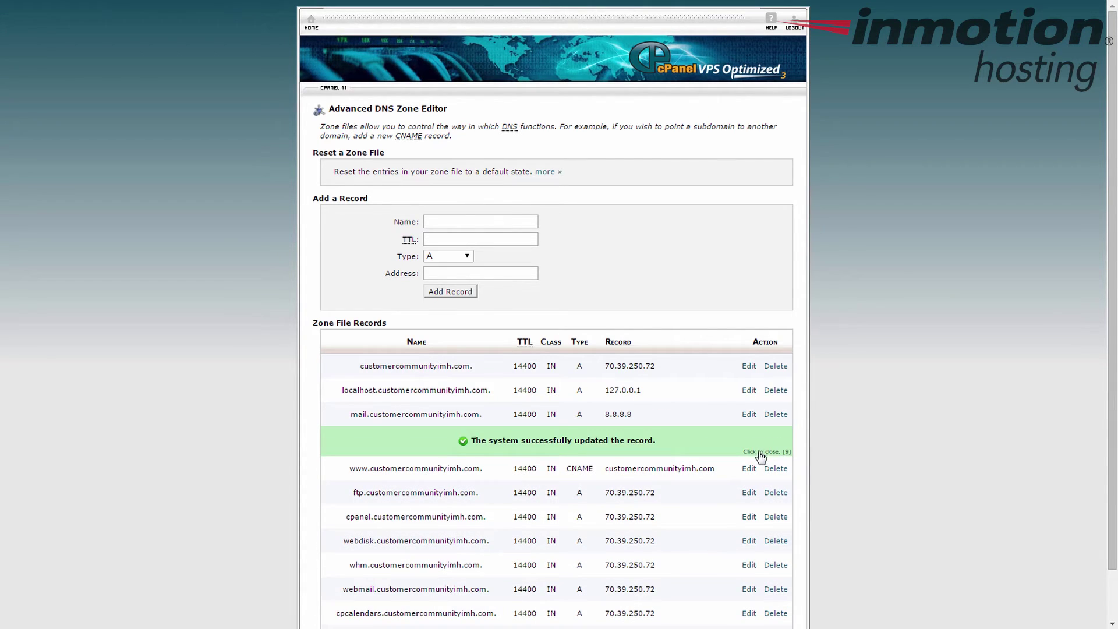
pyautogui.click(761, 456)
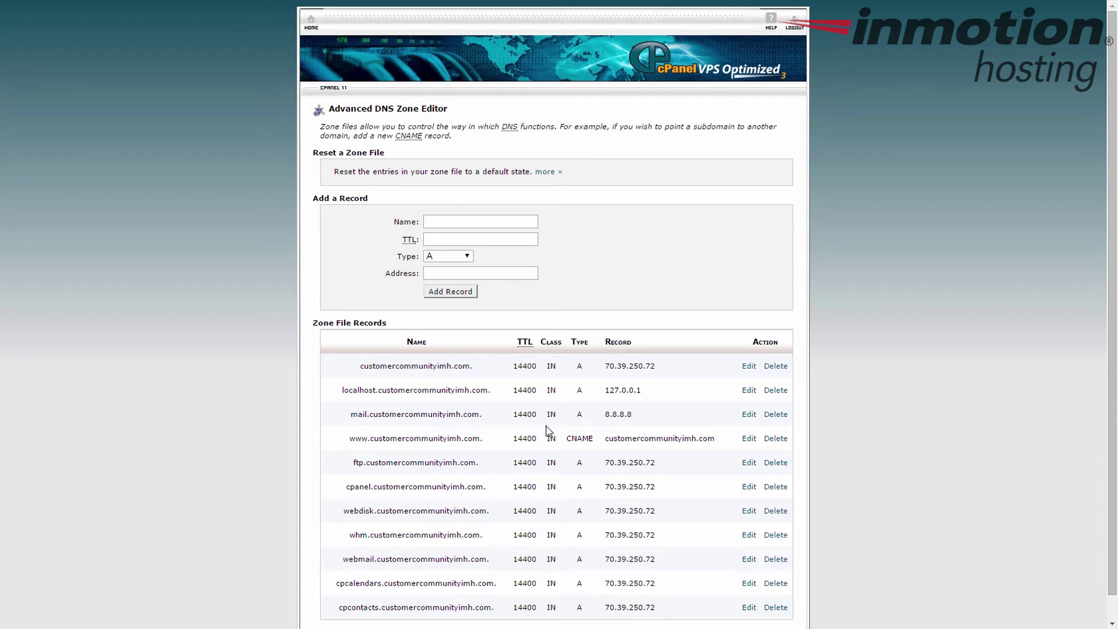
# - Prefix the priority-0 MX destination with 'mail.' so it points to mail.customercommunityimh.com, and save
pyautogui.click(311, 23)
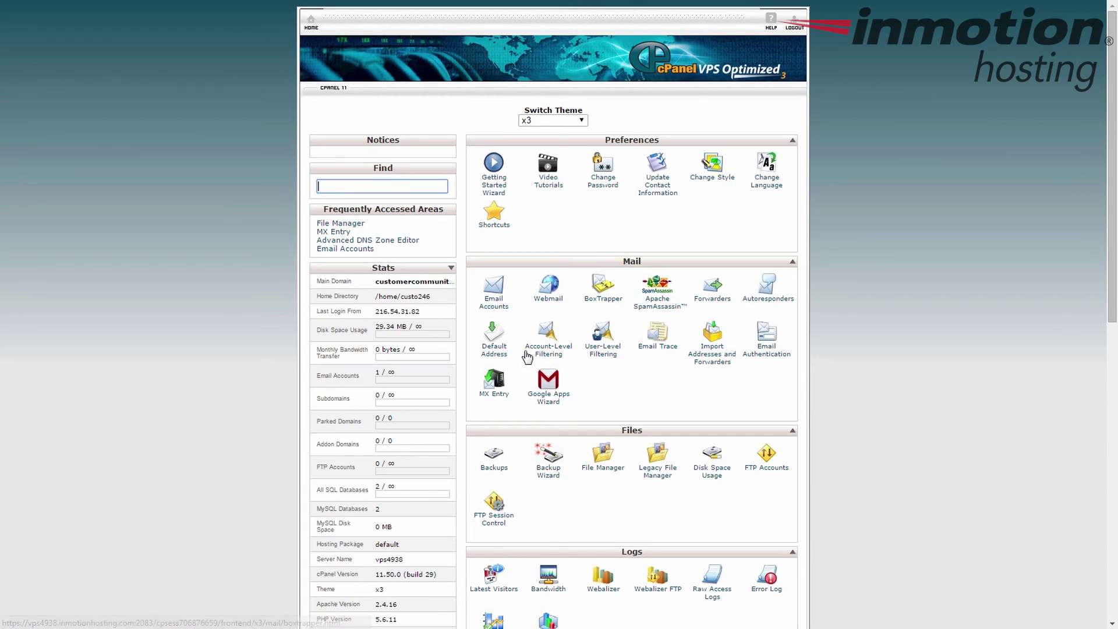
pyautogui.click(494, 389)
pyautogui.scroll(-1, 245, 379)
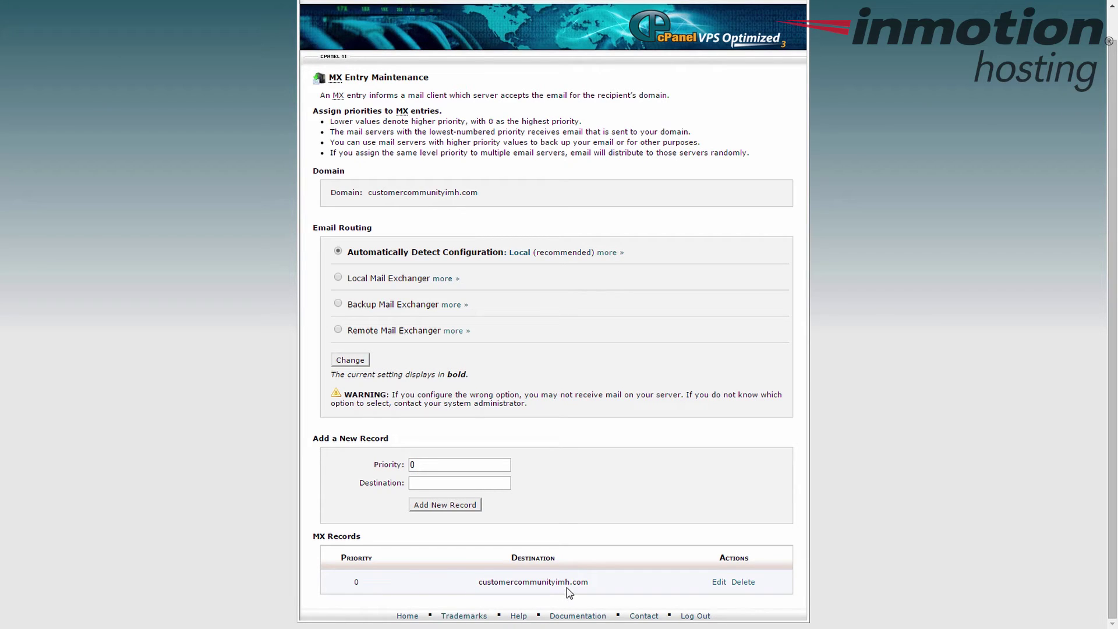
pyautogui.click(719, 582)
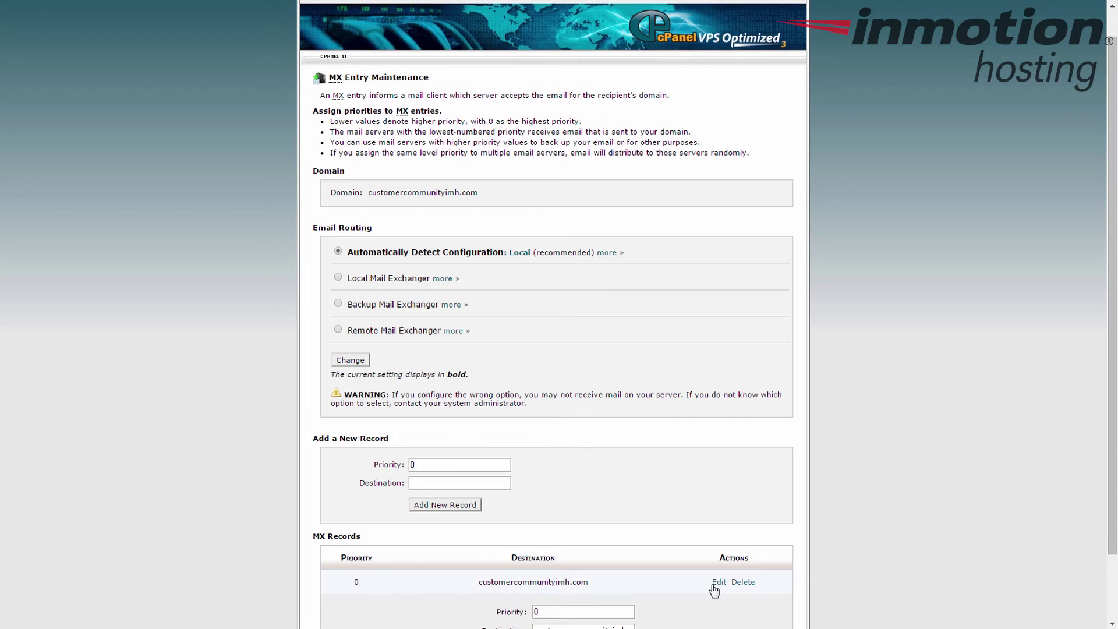
pyautogui.scroll(-2, 645, 607)
pyautogui.click(627, 554)
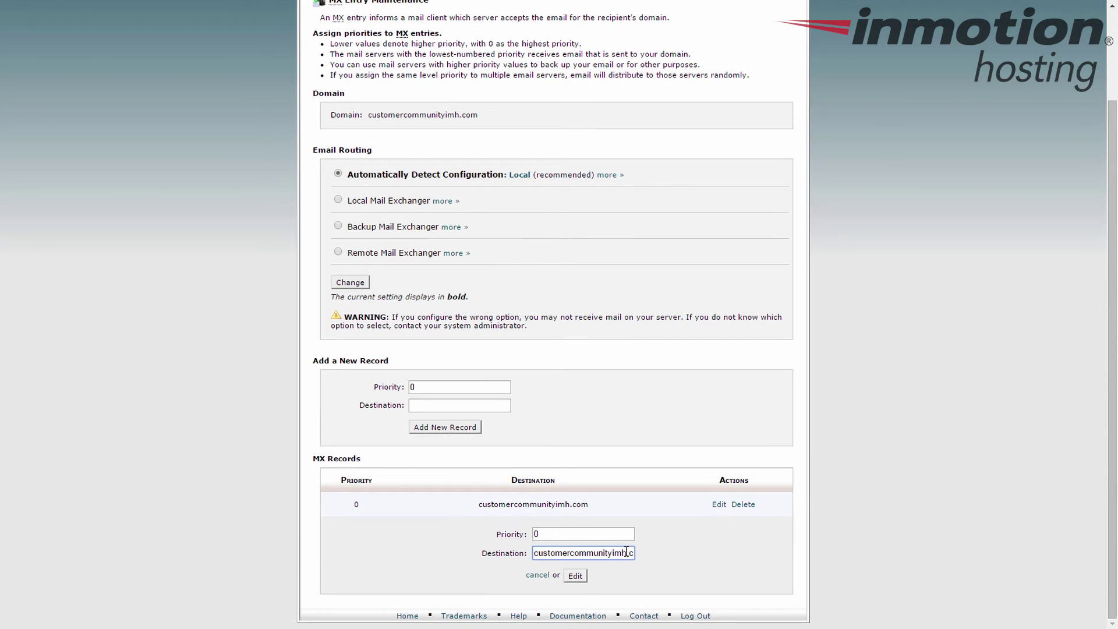
pyautogui.write('mail.')
pyautogui.click(577, 576)
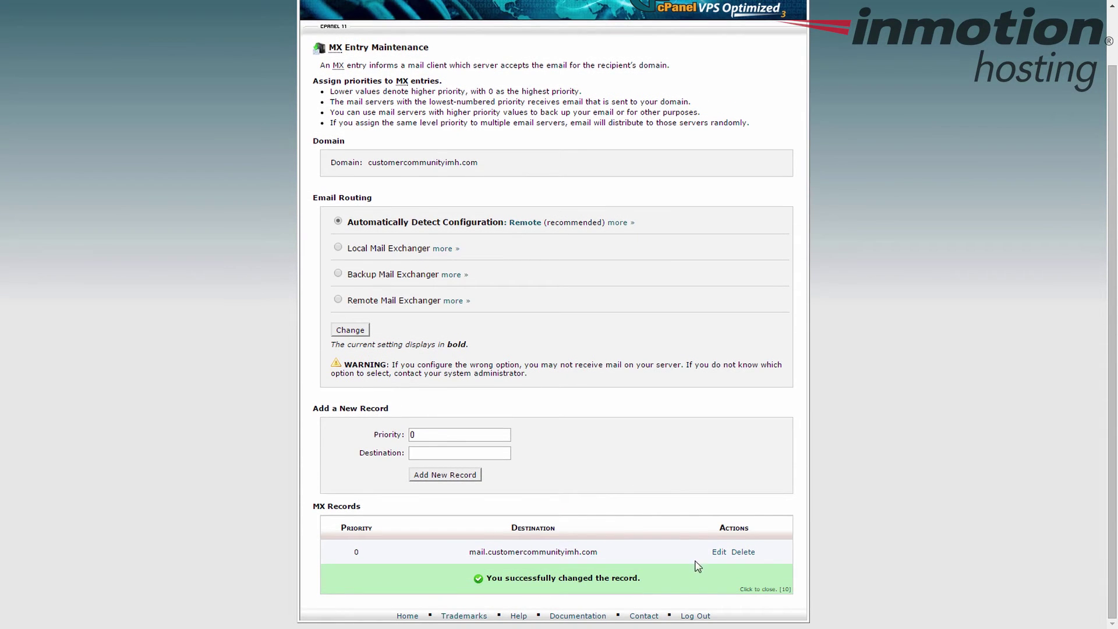
pyautogui.click(749, 594)
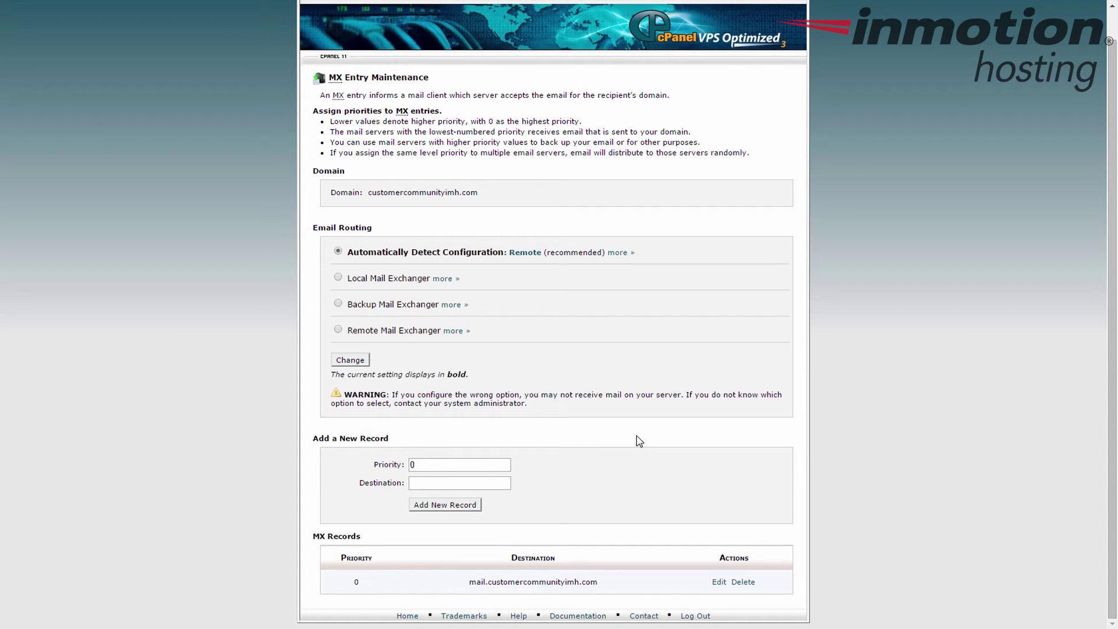
pyautogui.click(498, 465)
# - Add a priority 10 backup MX record with destination customercommunityimh.com
pyautogui.press('BackSpace')
pyautogui.write('10')
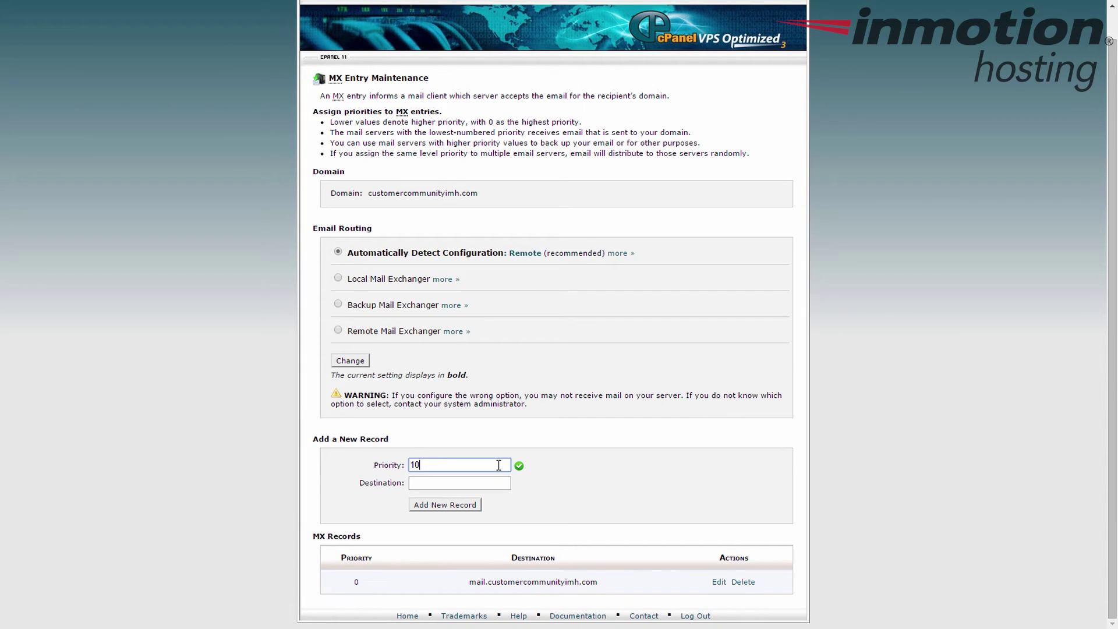
pyautogui.press('Tab')
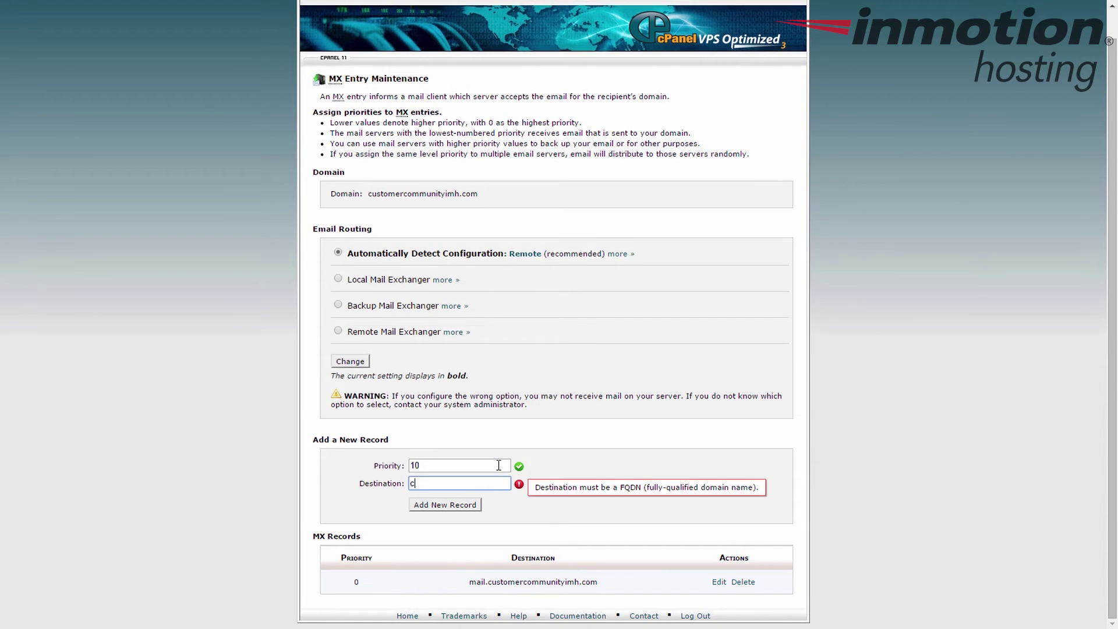
pyautogui.write('customerc')
pyautogui.write('ommunity')
pyautogui.write('imh.com')
pyautogui.click(463, 505)
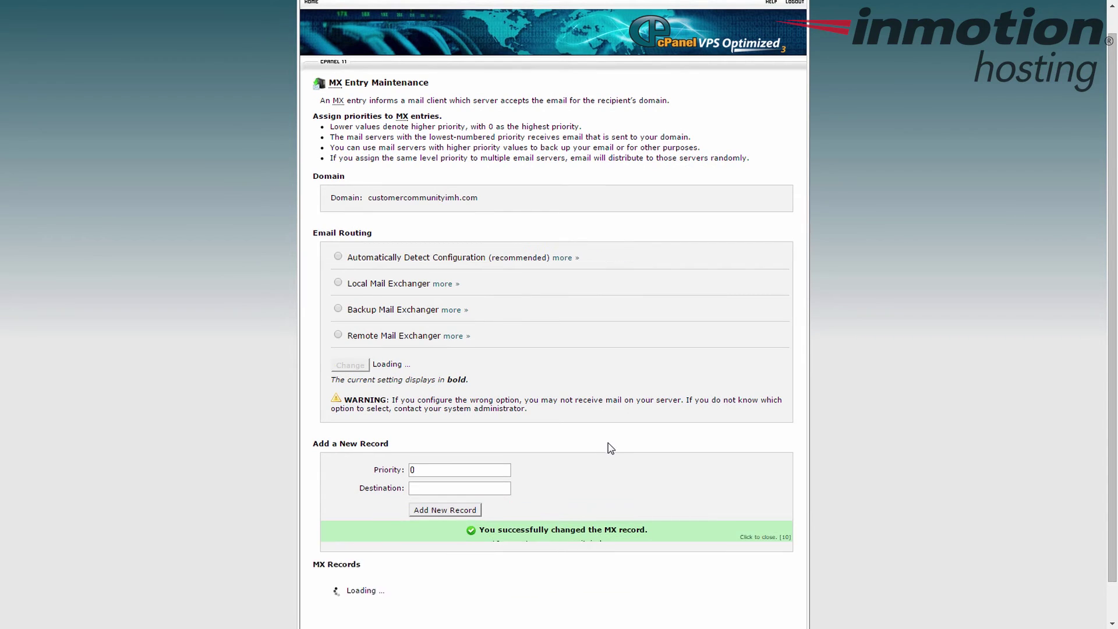
pyautogui.scroll(-1, 676, 455)
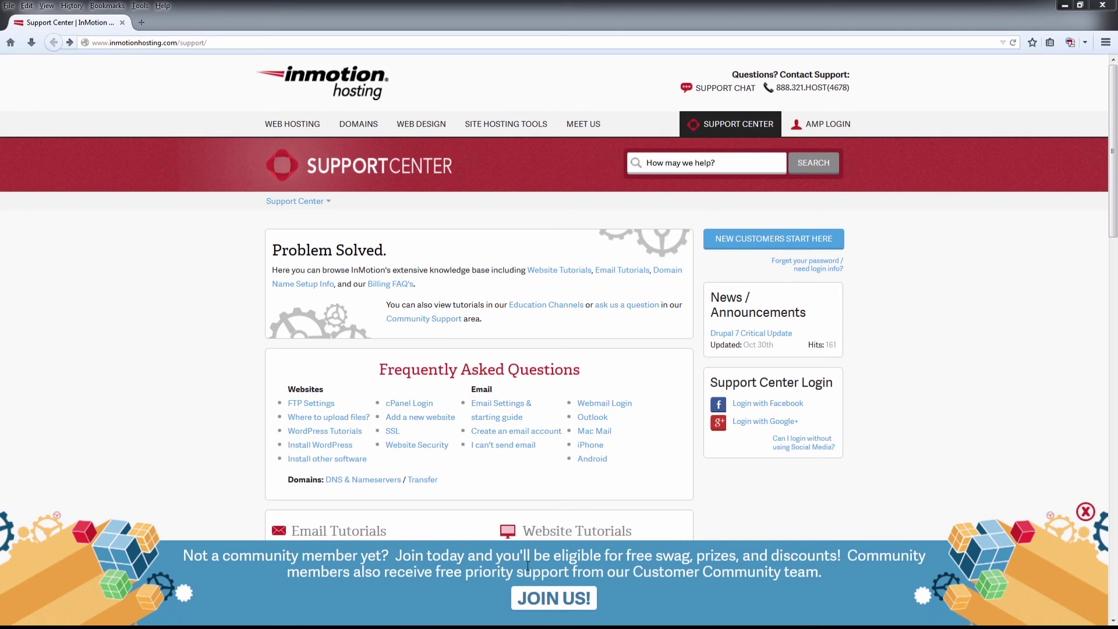
# - Go to the Support Center's Join the Community page
pyautogui.click(534, 602)
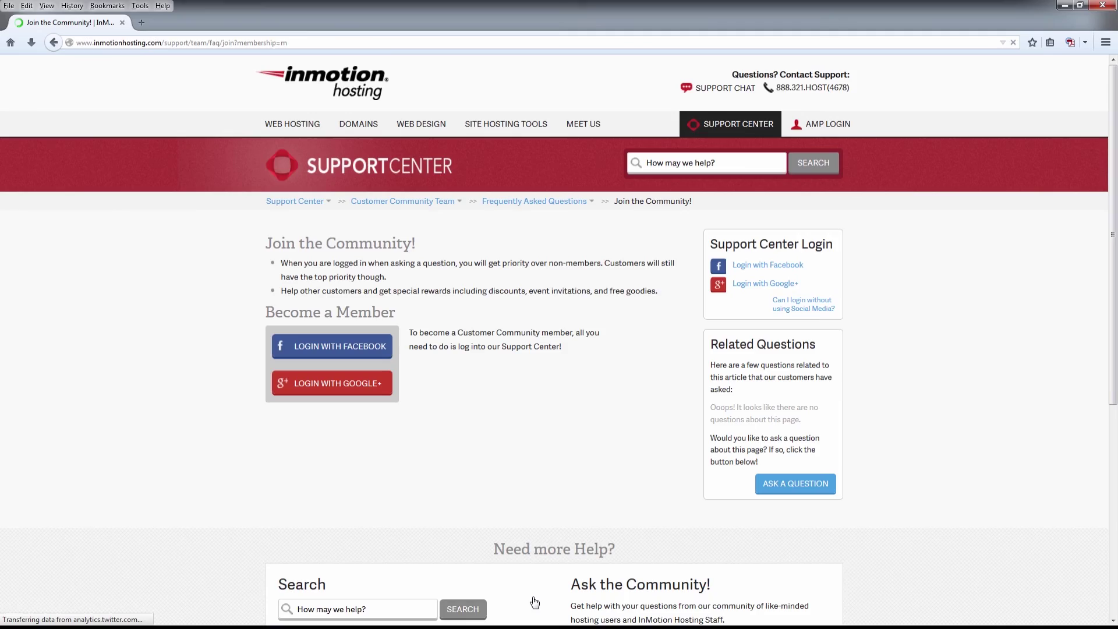